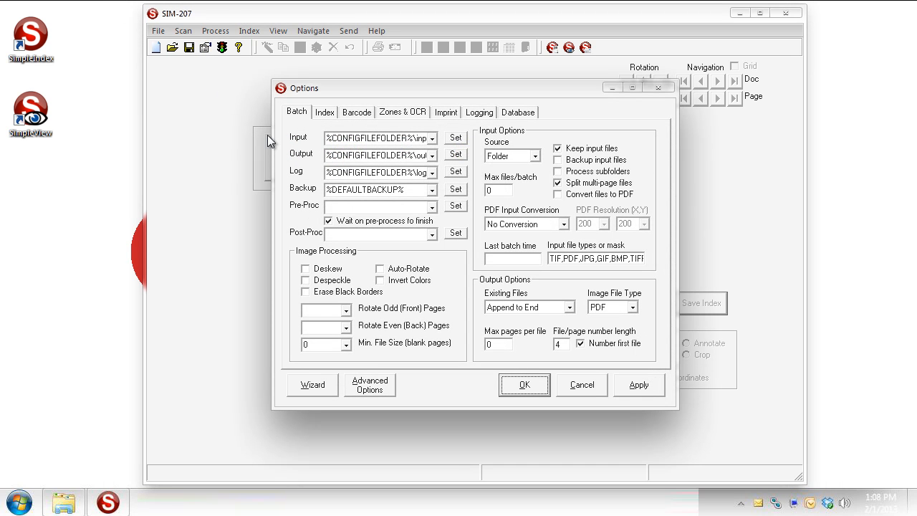
# Step: Switch the Options dialog to the Index page showing the five unused index fields
pyautogui.click(323, 113)
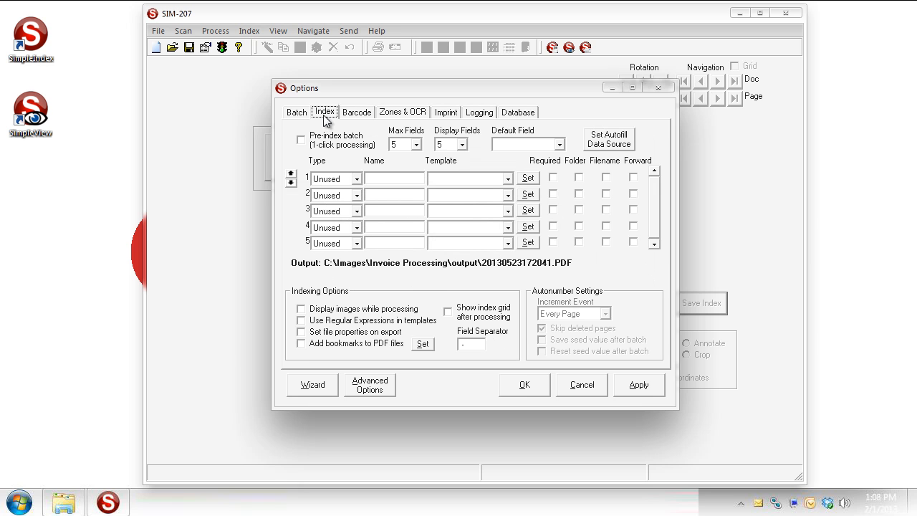
# Step: Make index field 1 a List field named 'Company Name' that is used in output filenames
pyautogui.click(357, 180)
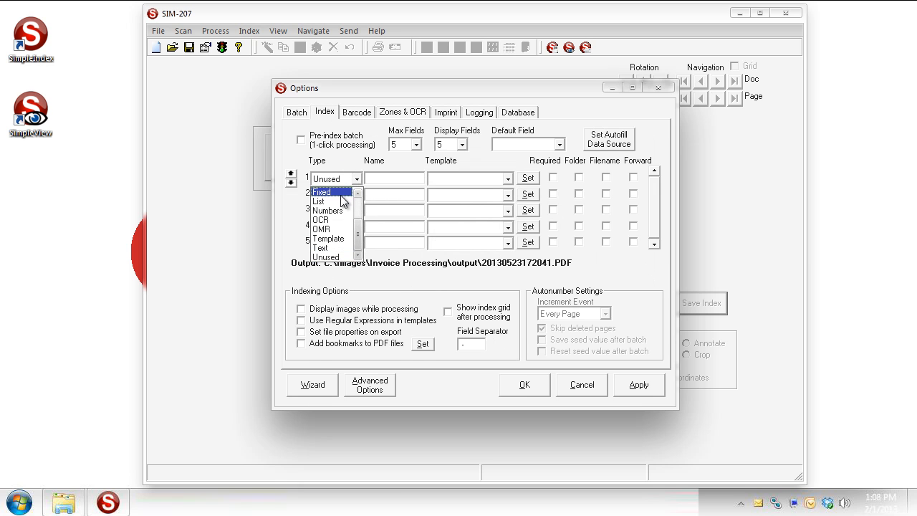
pyautogui.click(340, 202)
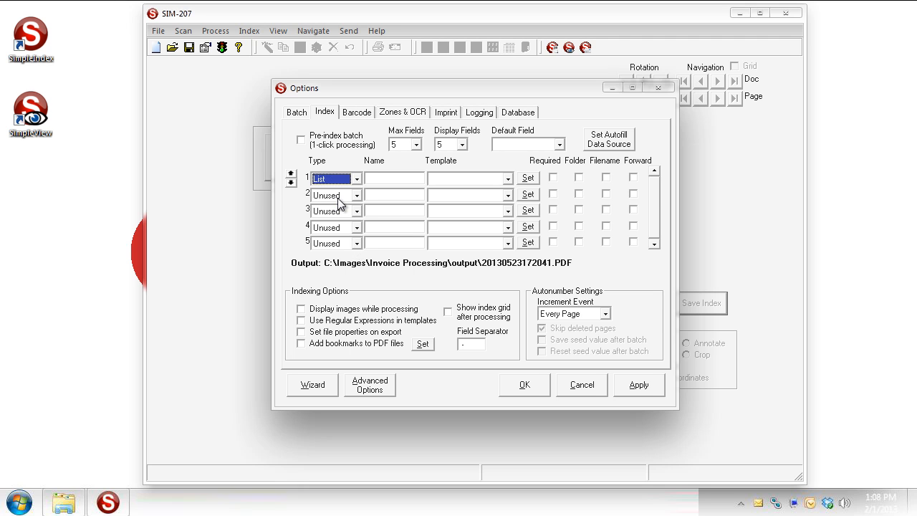
pyautogui.click(382, 178)
pyautogui.write('Company Name')
pyautogui.press('Tab')
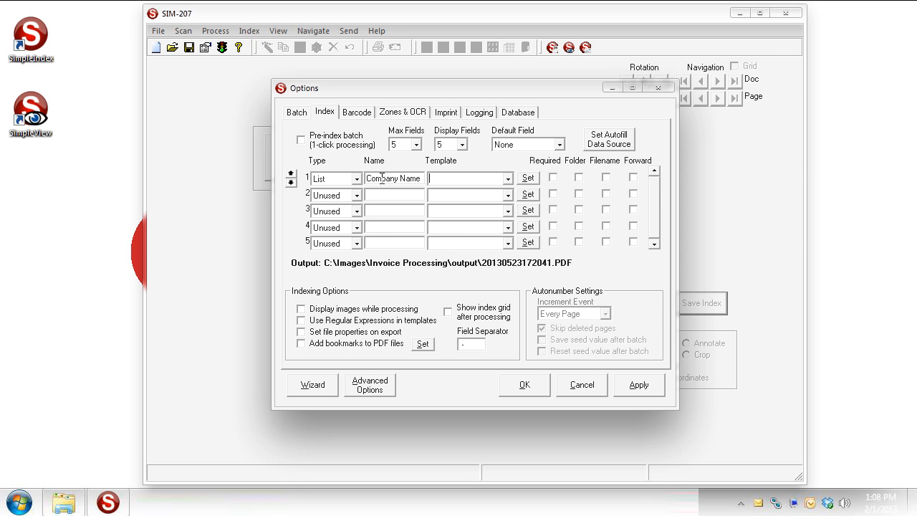
pyautogui.click(606, 177)
# Step: On the Zones & OCR page, browse for a list file for the Company Name field
pyautogui.click(420, 117)
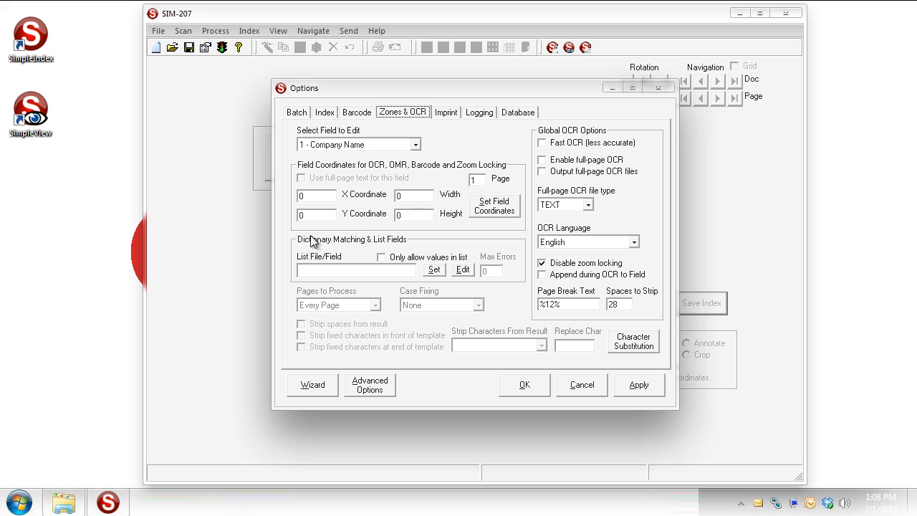
pyautogui.click(349, 270)
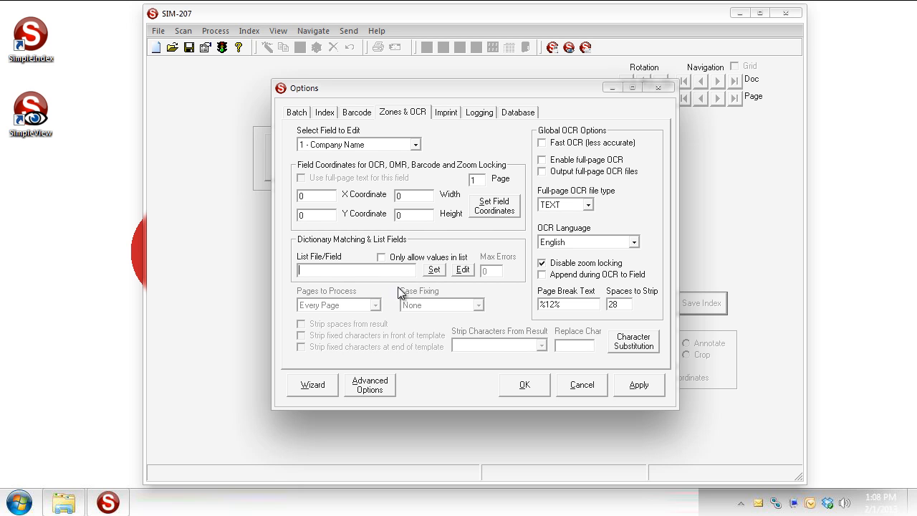
pyautogui.click(432, 273)
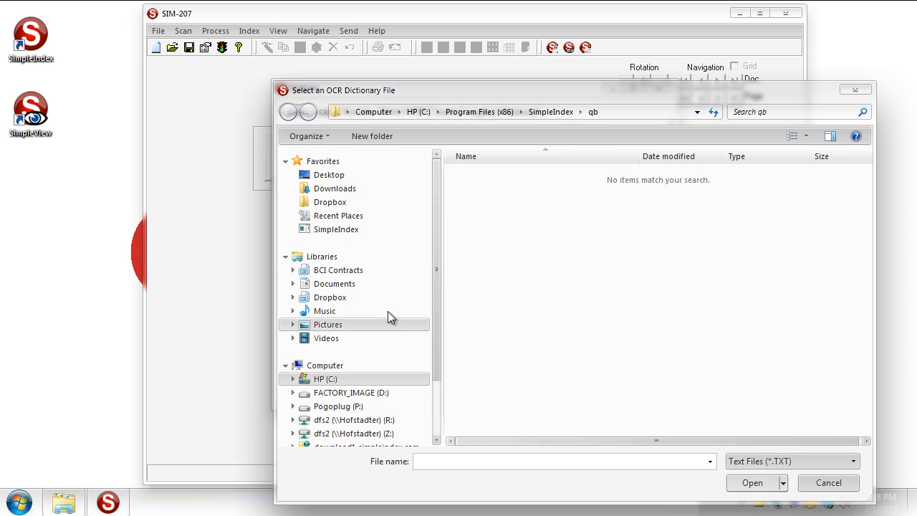
# Step: Choose C:\Images\Invoice Processing\Companies.txt as a relative-path list file and open it for editing
pyautogui.click(351, 381)
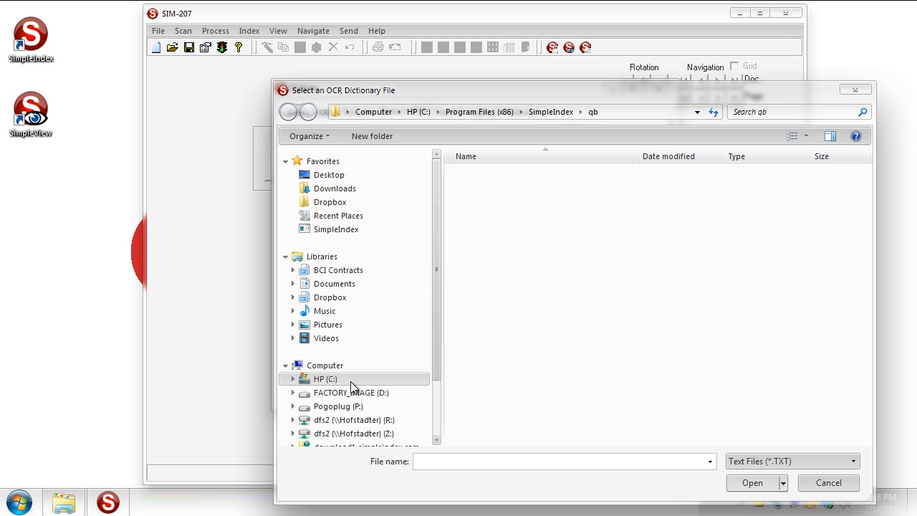
pyautogui.doubleClick(487, 281)
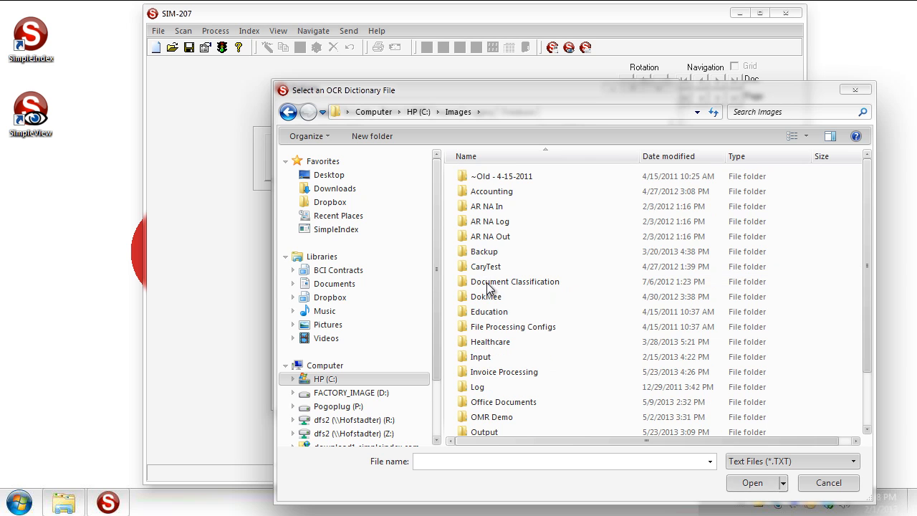
pyautogui.doubleClick(487, 371)
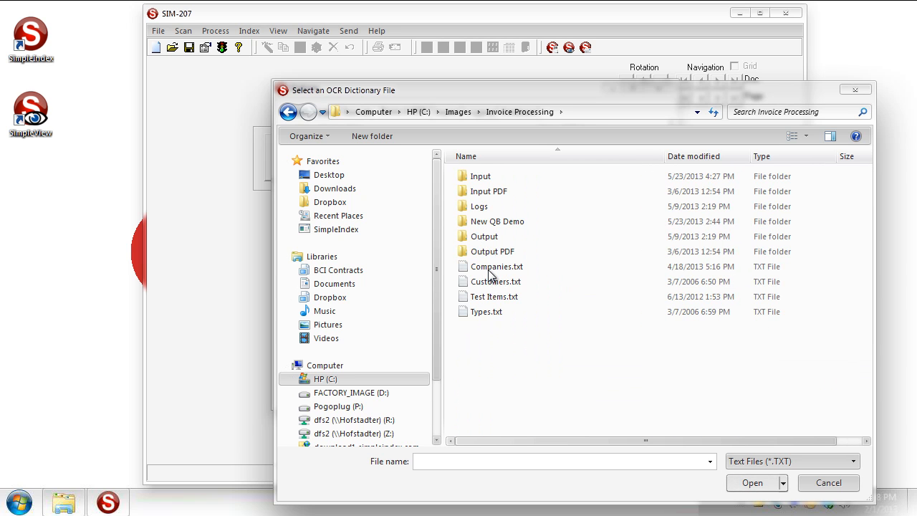
pyautogui.doubleClick(490, 274)
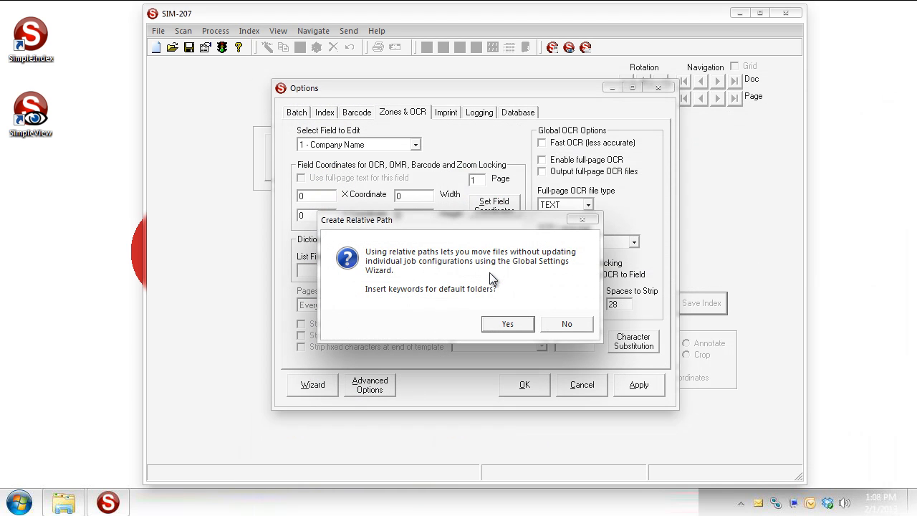
pyautogui.click(507, 325)
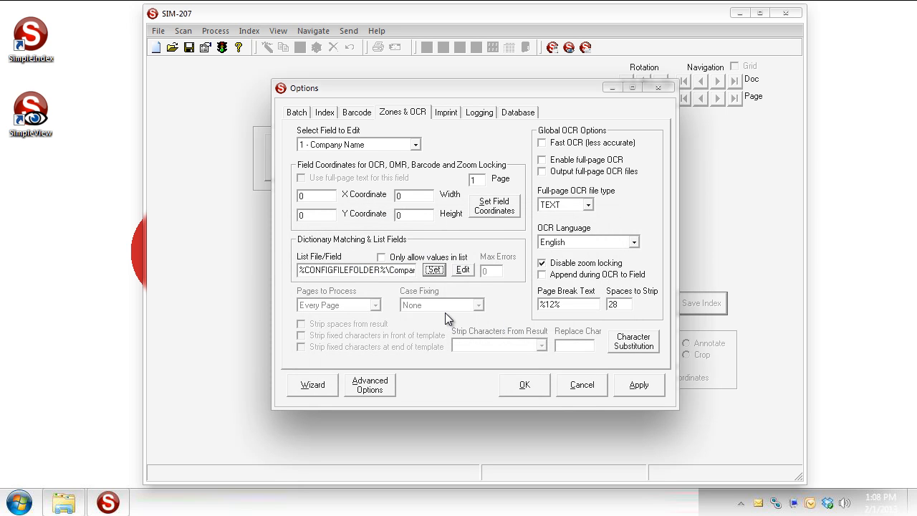
pyautogui.click(463, 273)
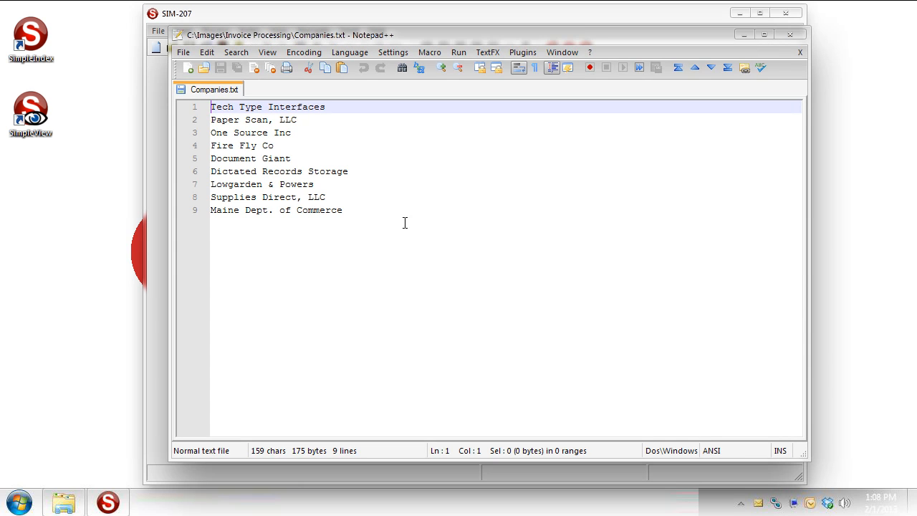
# Step: Append 'Sample Company' as line 10 of Companies.txt, save, and close Notepad++
pyautogui.click(359, 212)
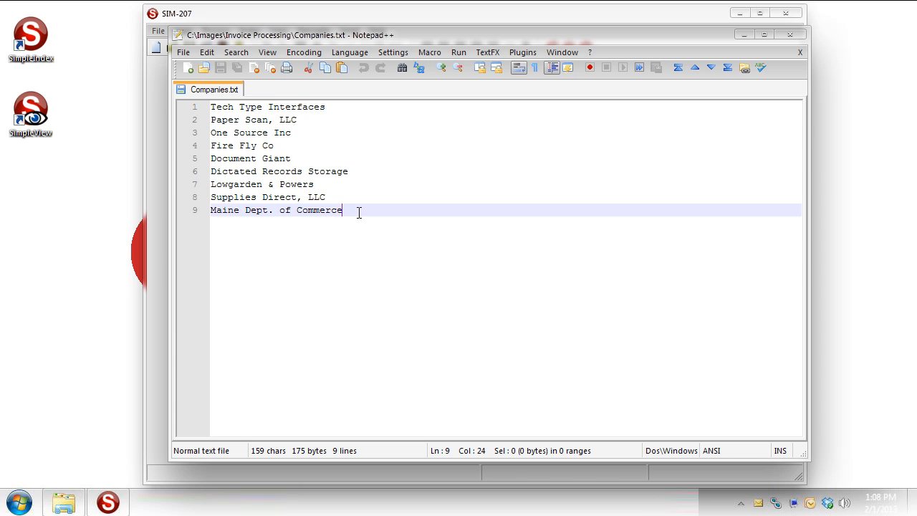
pyautogui.press('Return')
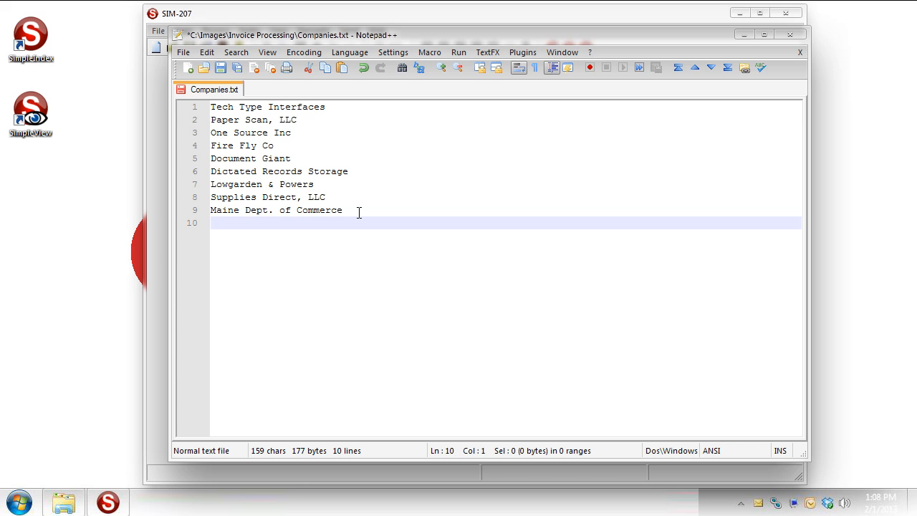
pyautogui.write('Sample Comp')
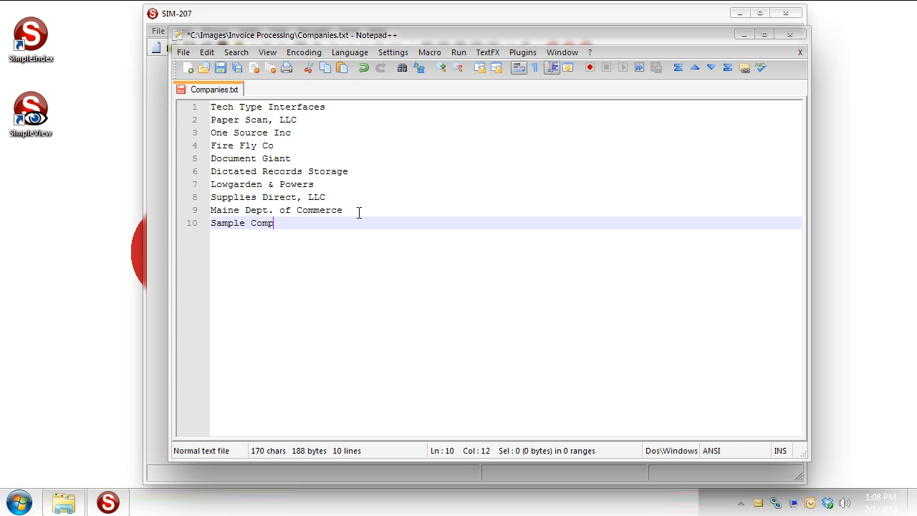
pyautogui.write('any')
pyautogui.hotkey('ctrl', 's')
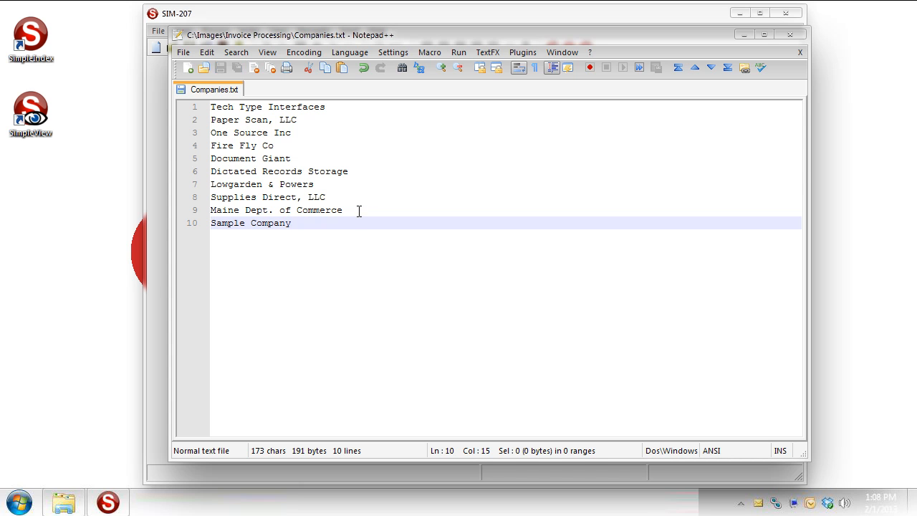
pyautogui.click(787, 35)
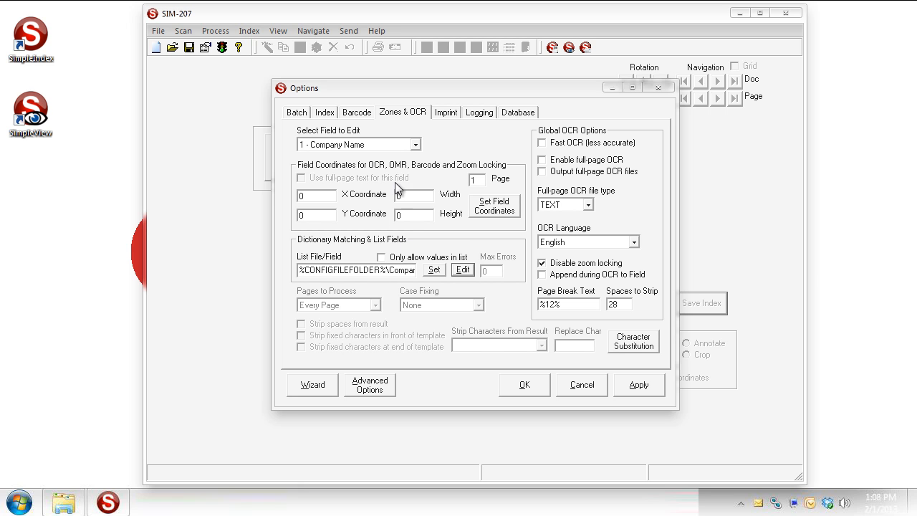
# Step: Apply the options, save the modified job, and run it on the invoices
pyautogui.click(523, 385)
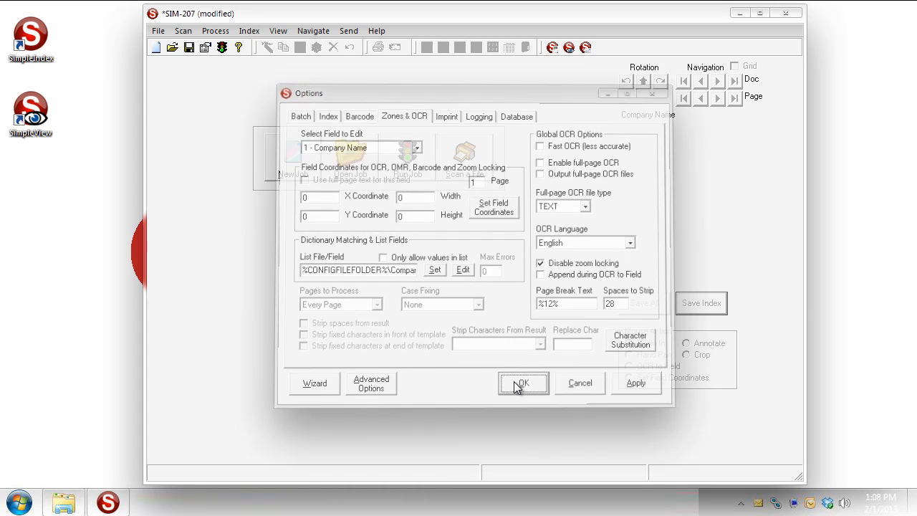
pyautogui.click(159, 31)
pyautogui.click(174, 110)
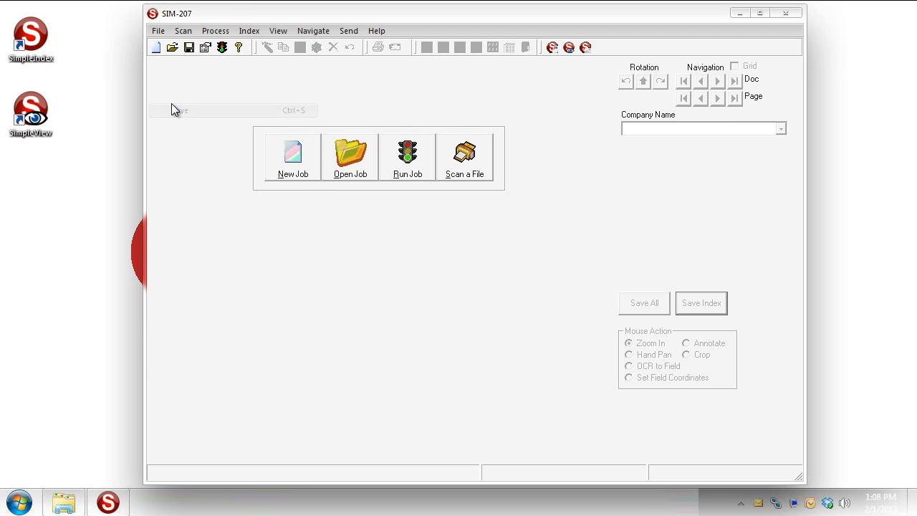
pyautogui.click(407, 176)
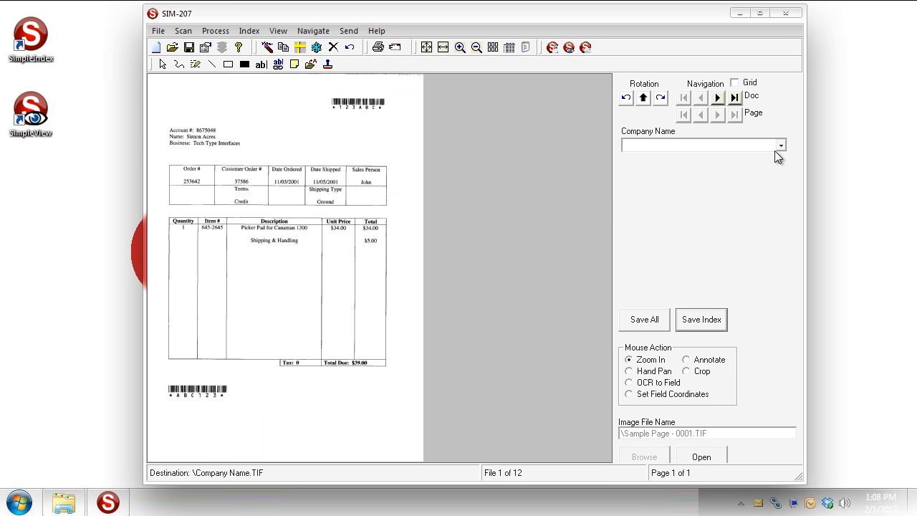
# Step: Index the first three invoices as Sample Company, Paper Scan, LLC, and One Source Inc
pyautogui.click(781, 146)
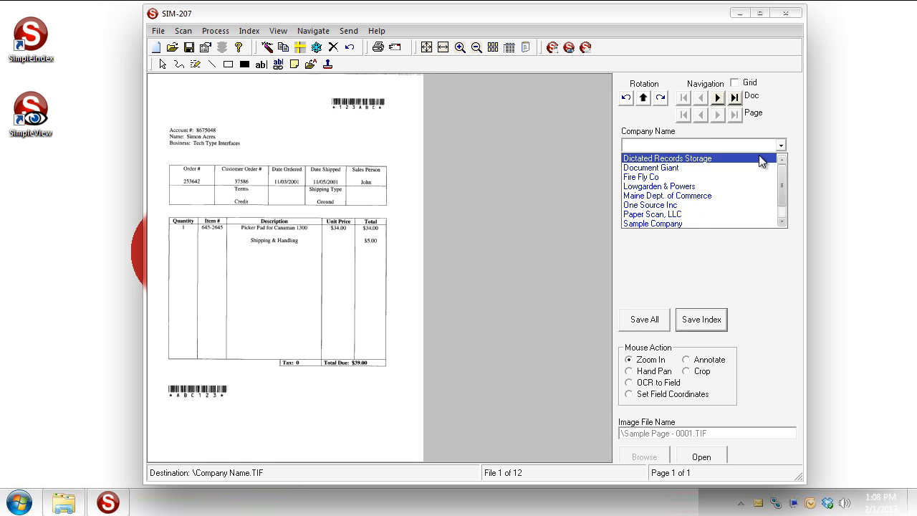
pyautogui.click(677, 221)
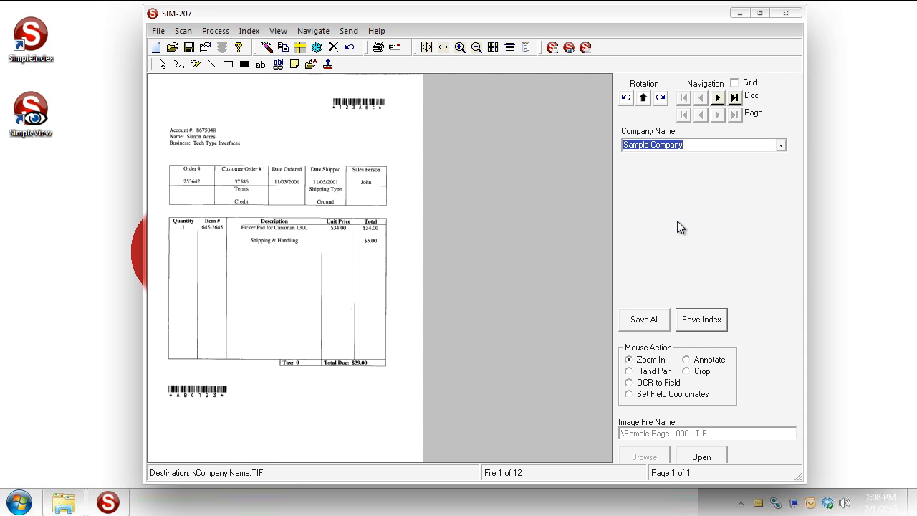
pyautogui.click(703, 327)
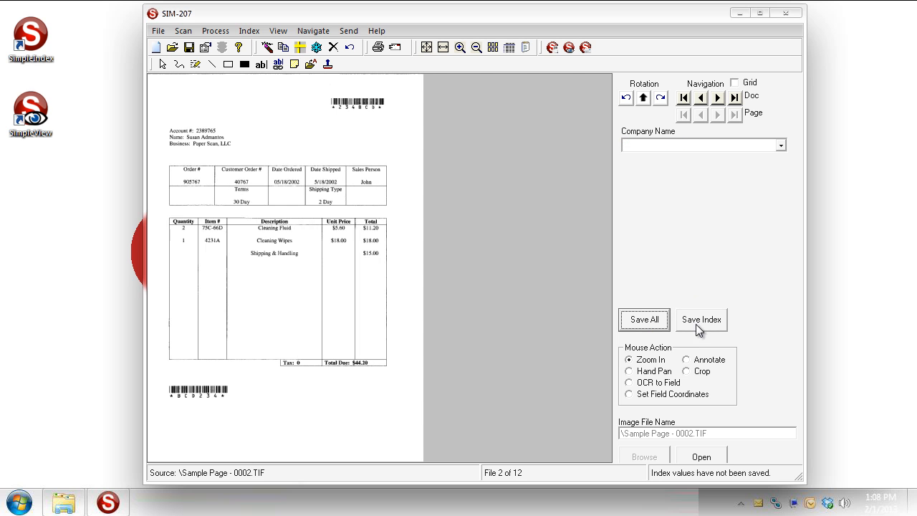
pyautogui.click(781, 145)
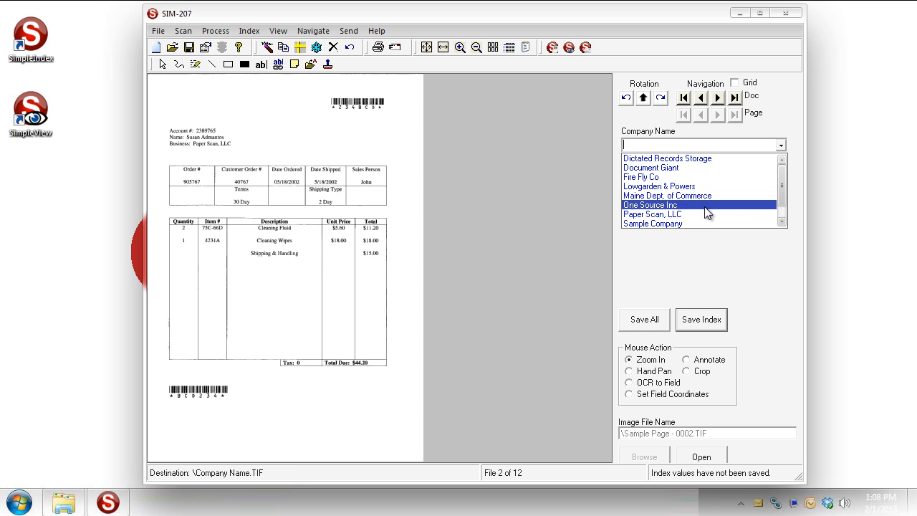
pyautogui.click(700, 215)
pyautogui.click(698, 320)
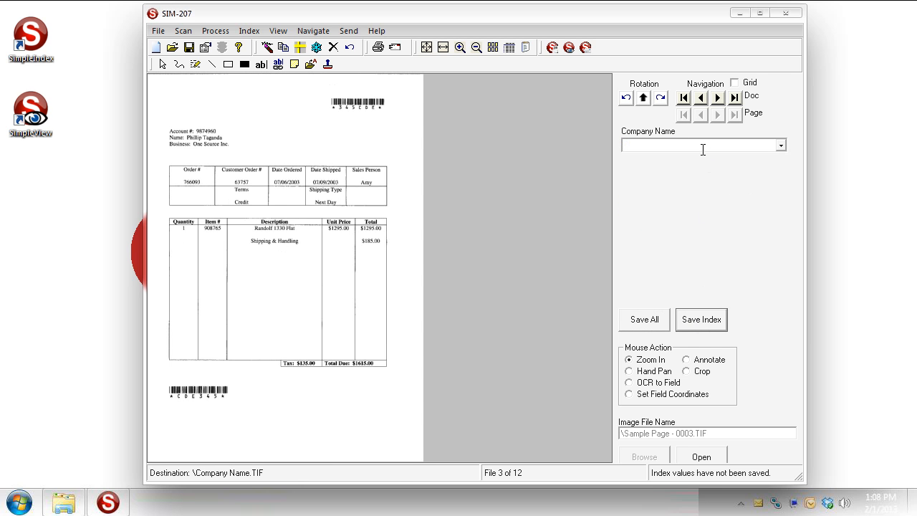
pyautogui.write('One Source Inc')
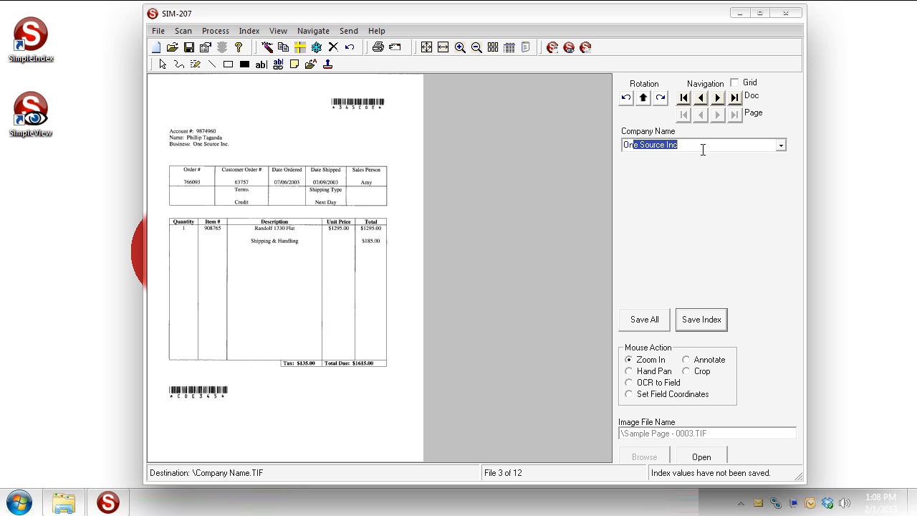
pyautogui.click(709, 320)
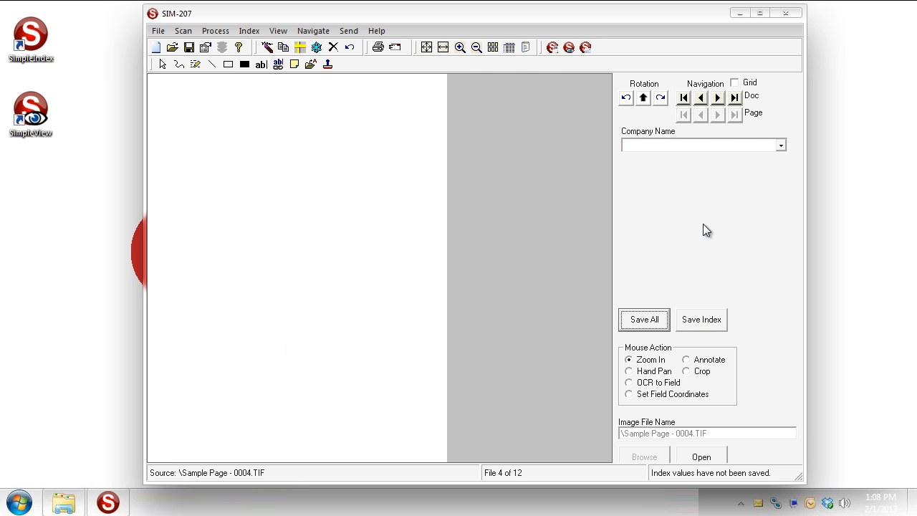
# Step: Delete a blank page, then index invoices as Document Giant and Dictated Records Storage
pyautogui.click(334, 49)
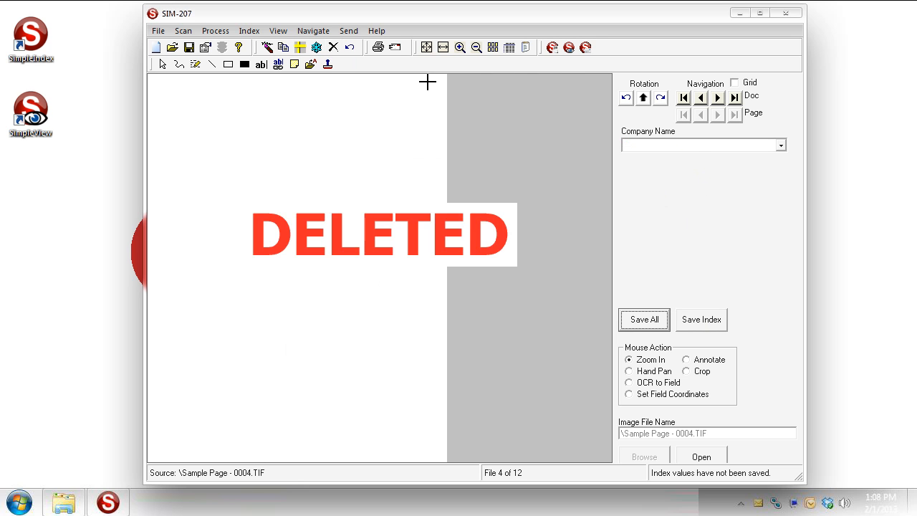
pyautogui.click(689, 144)
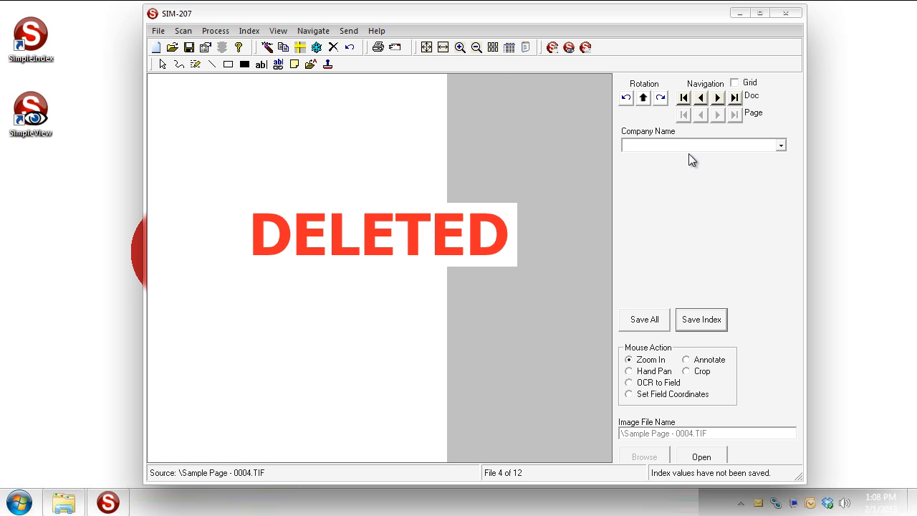
pyautogui.click(708, 317)
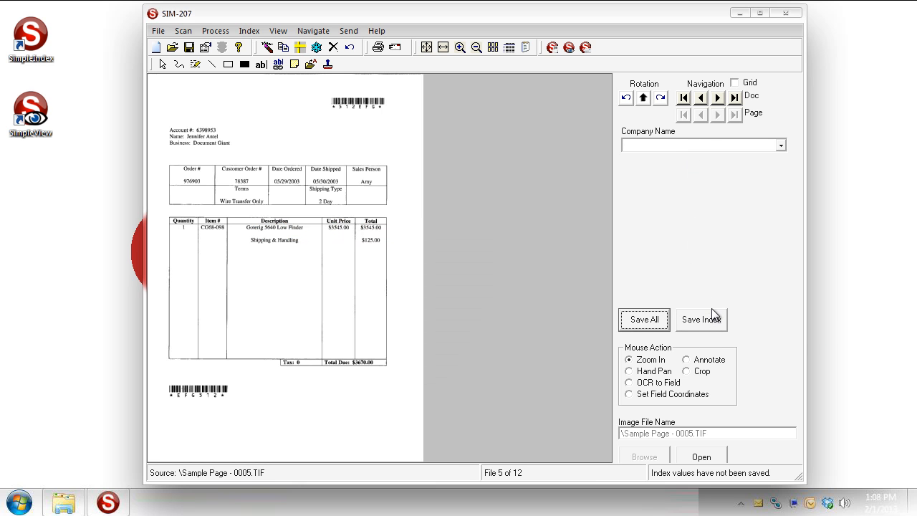
pyautogui.click(707, 147)
pyautogui.write('Document Giant')
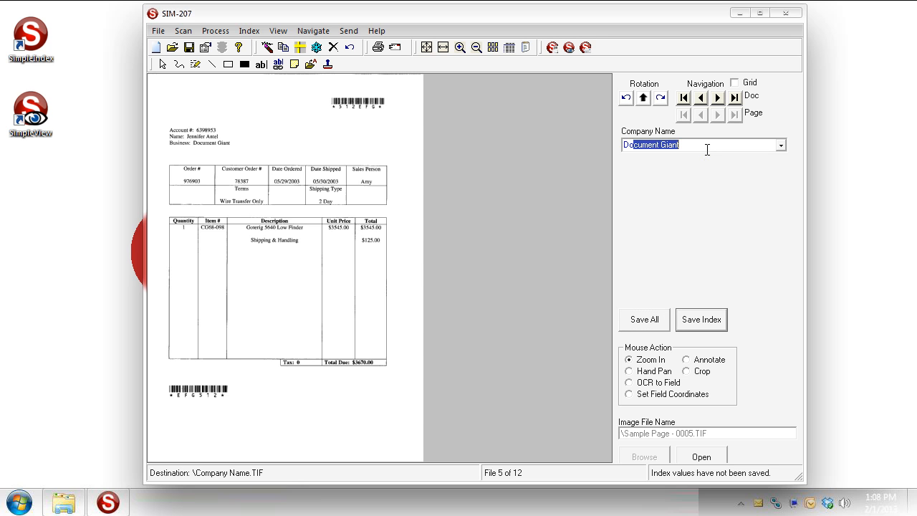
pyautogui.press('Return')
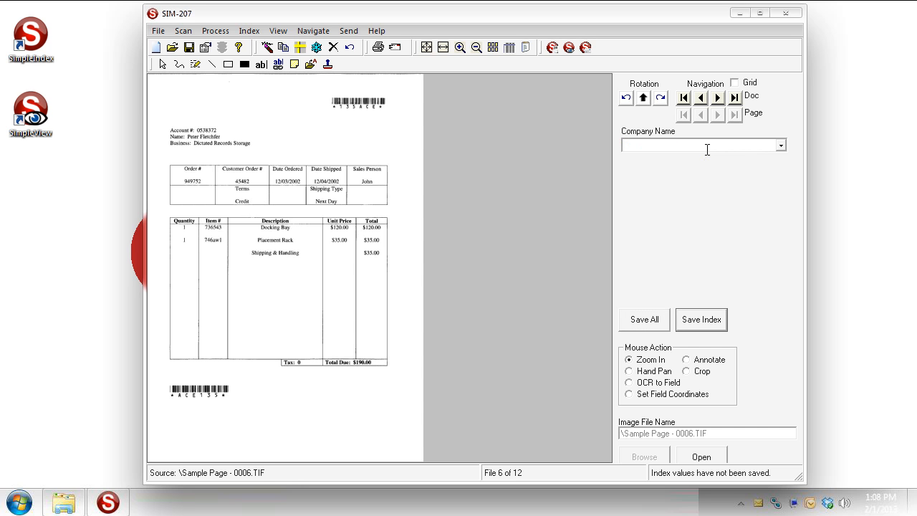
pyautogui.write('Dictated Records Storage')
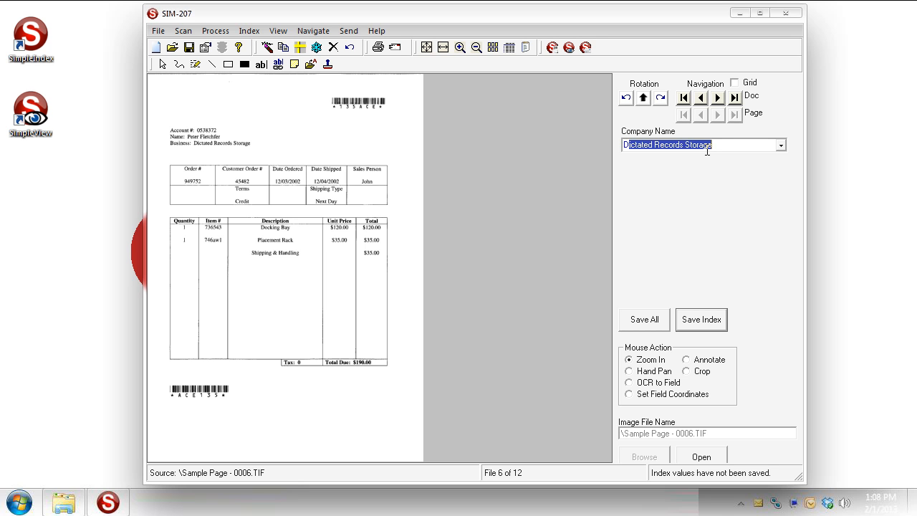
pyautogui.press('Return')
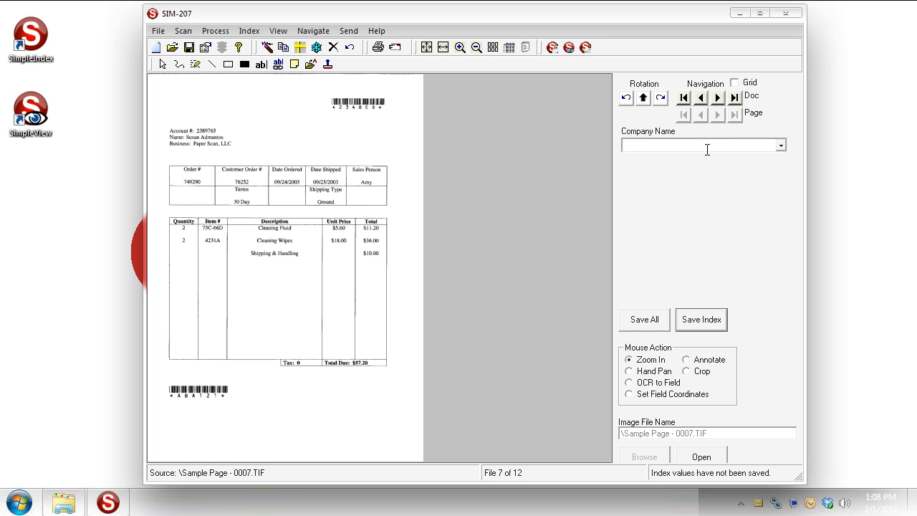
# Step: Dismiss the blank company name warning and delete the next blank page
pyautogui.write('Pa')
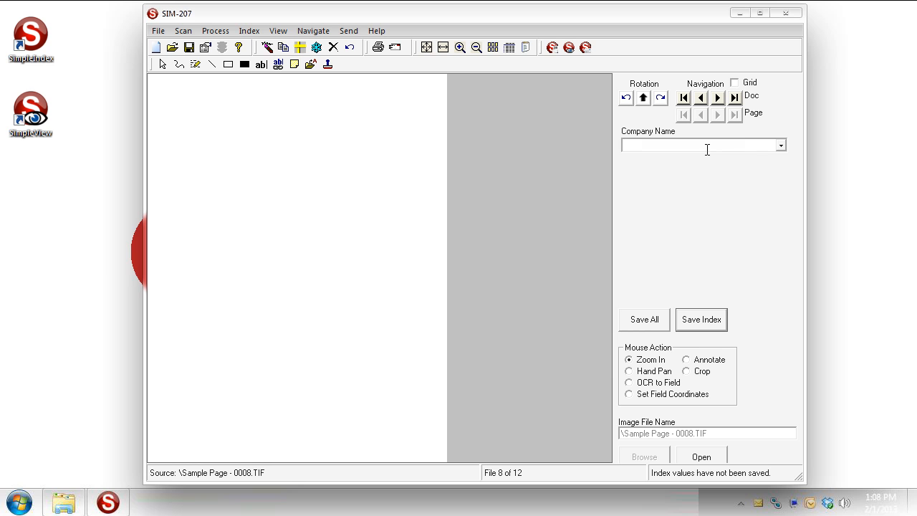
pyautogui.press('Return')
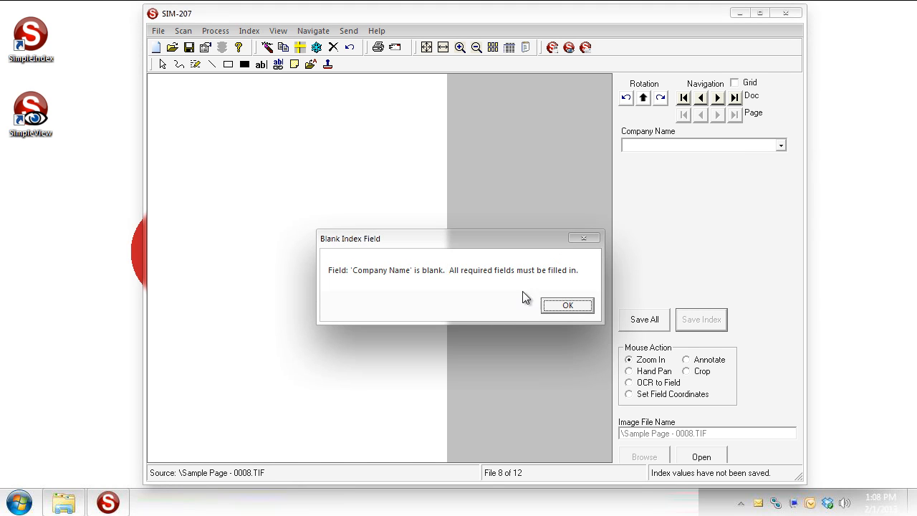
pyautogui.click(578, 308)
pyautogui.click(333, 51)
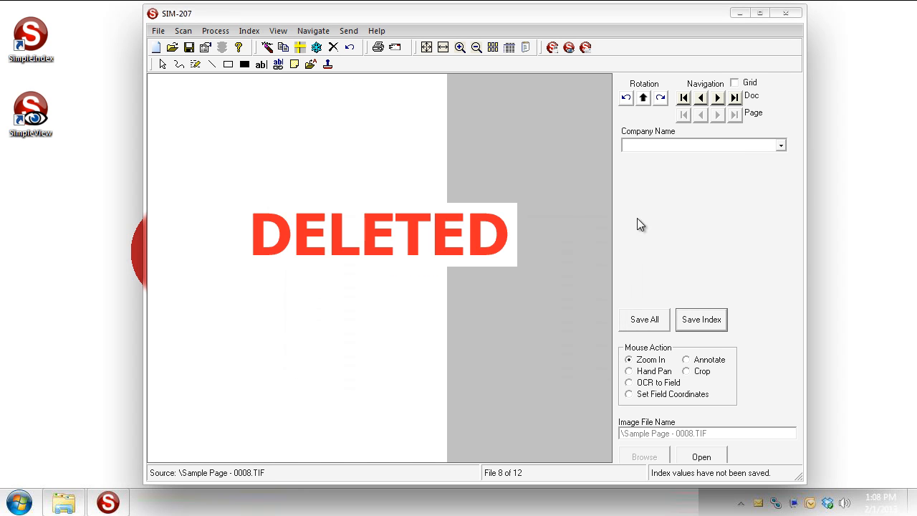
pyautogui.click(699, 321)
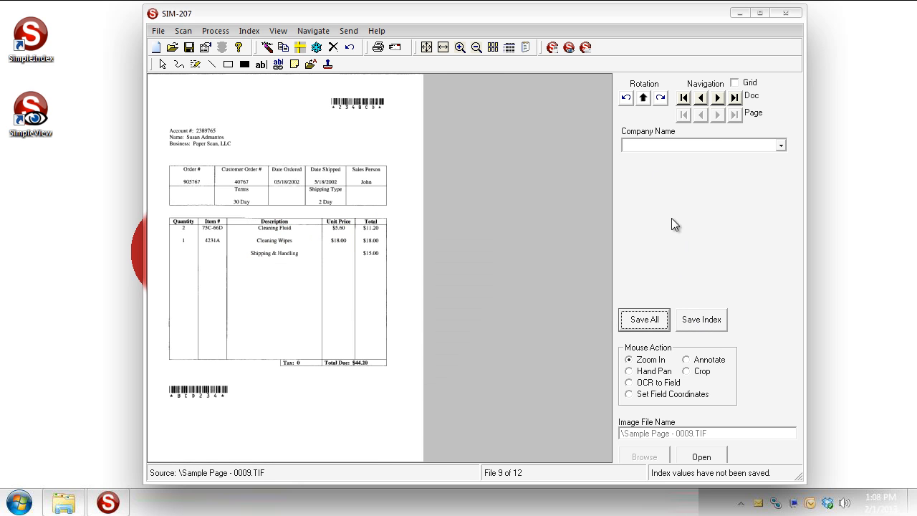
# Step: Index the next invoices as Paper Scan, LLC and Maine Dept. of Commerce
pyautogui.click(653, 144)
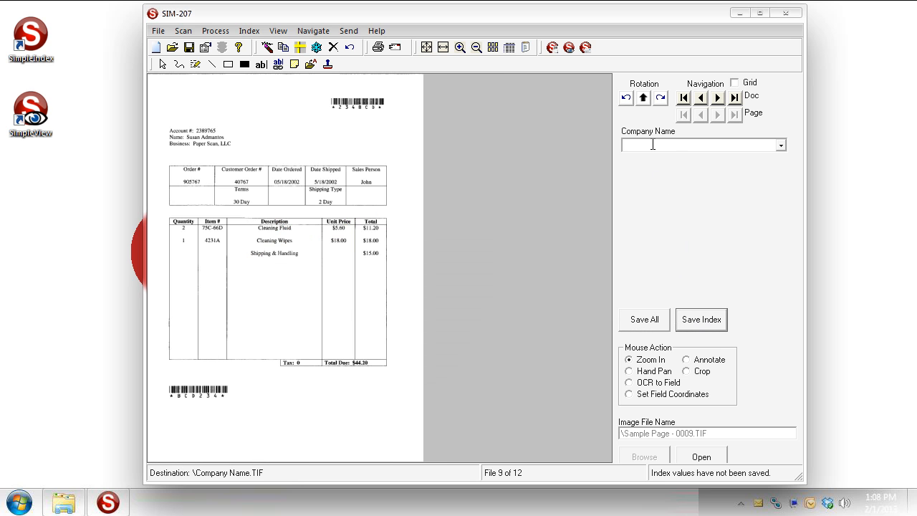
pyautogui.write('Paper Scan, LLC')
pyautogui.click(705, 321)
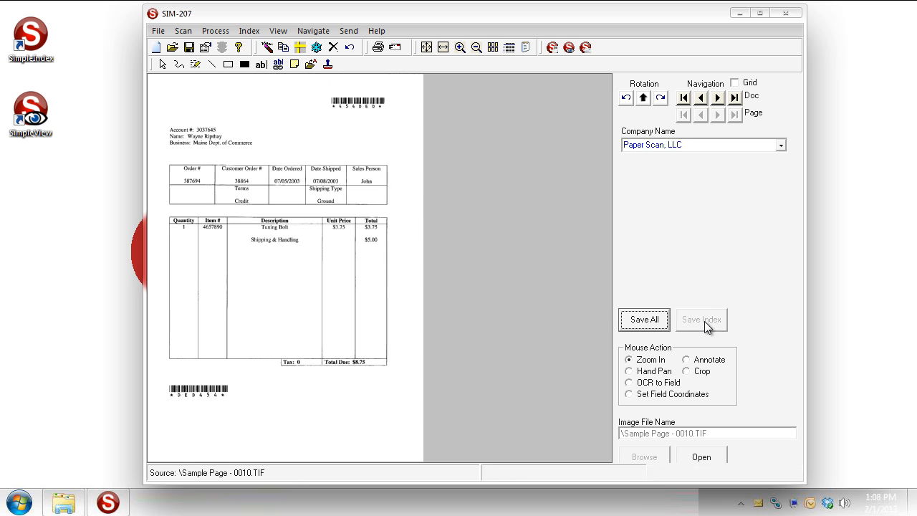
pyautogui.click(667, 144)
pyautogui.write('Maine Dept. of Commerce')
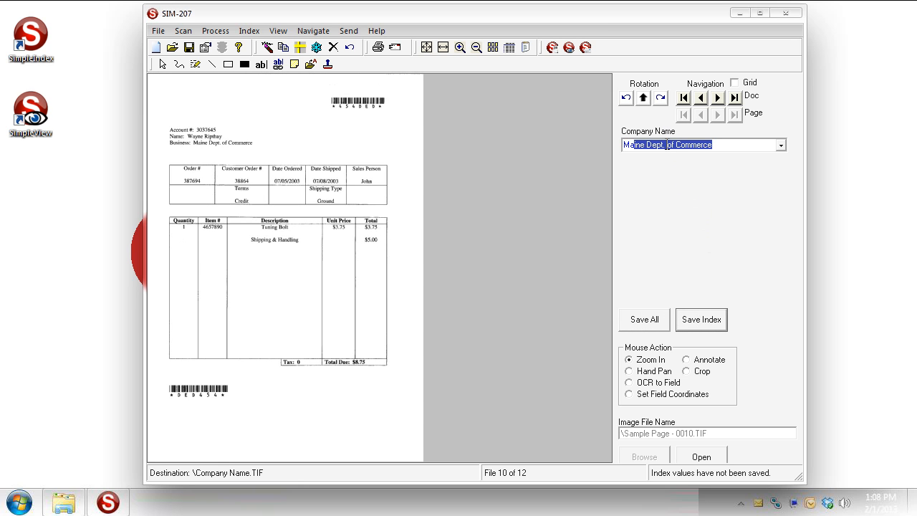
pyautogui.press('Return')
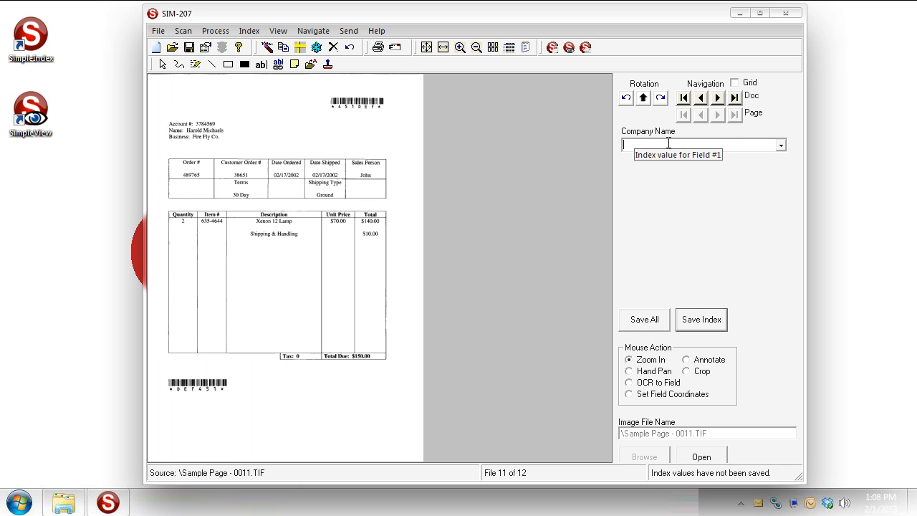
# Step: Index the last invoices as Fire Fly Co and Lowgarden & Powers, then release the batch
pyautogui.write('Fire Fly Co')
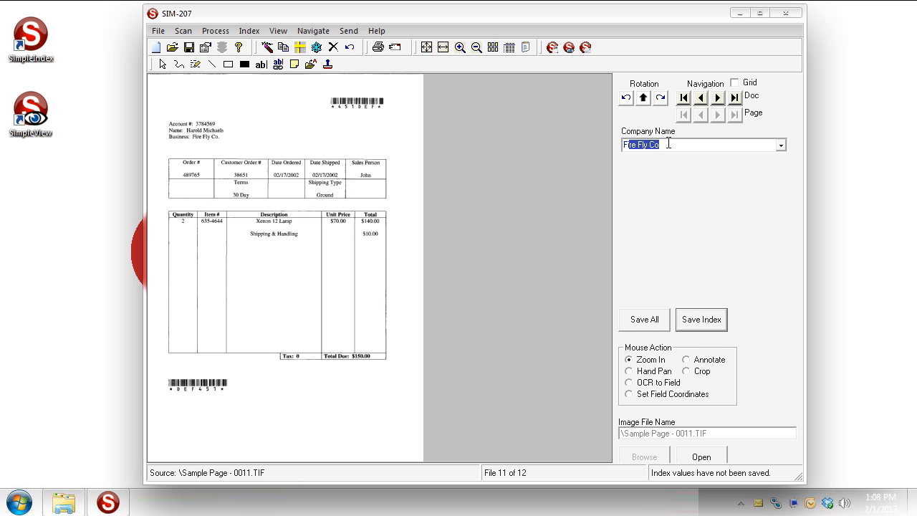
pyautogui.press('Return')
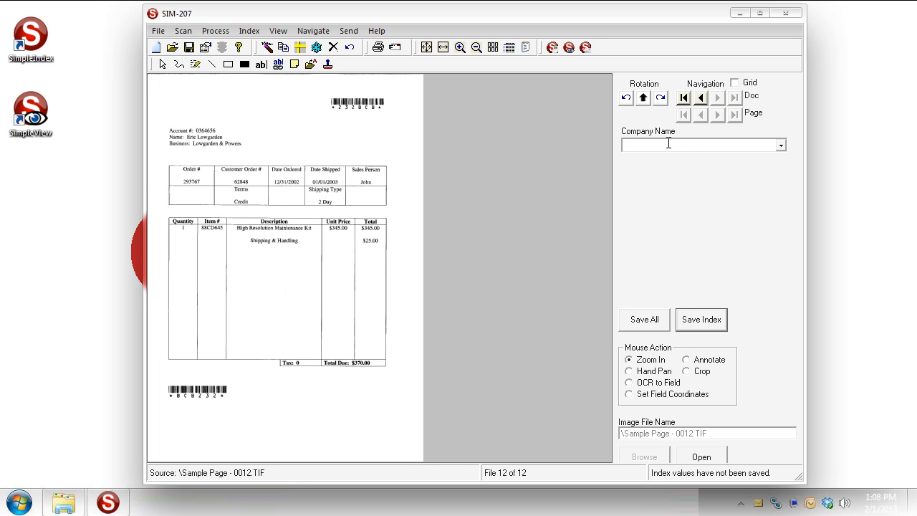
pyautogui.write('Lowgarden & Powers')
pyautogui.press('Return')
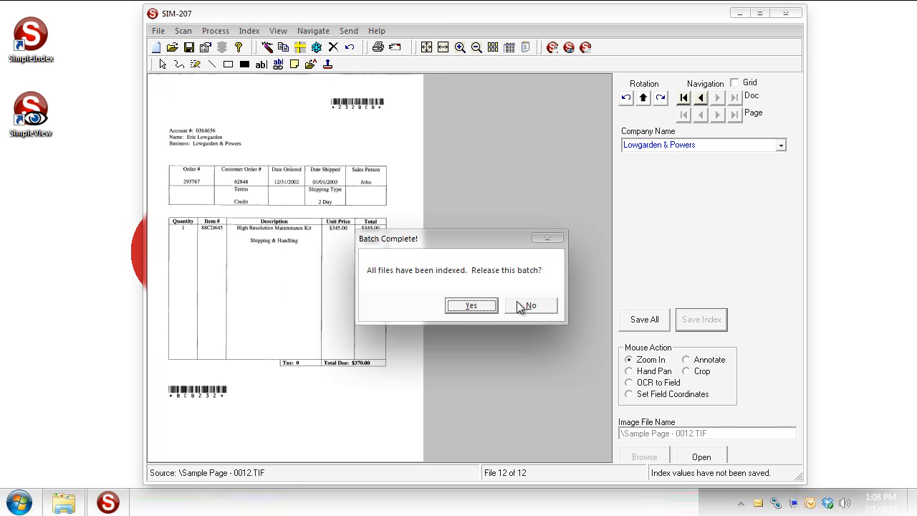
pyautogui.click(488, 308)
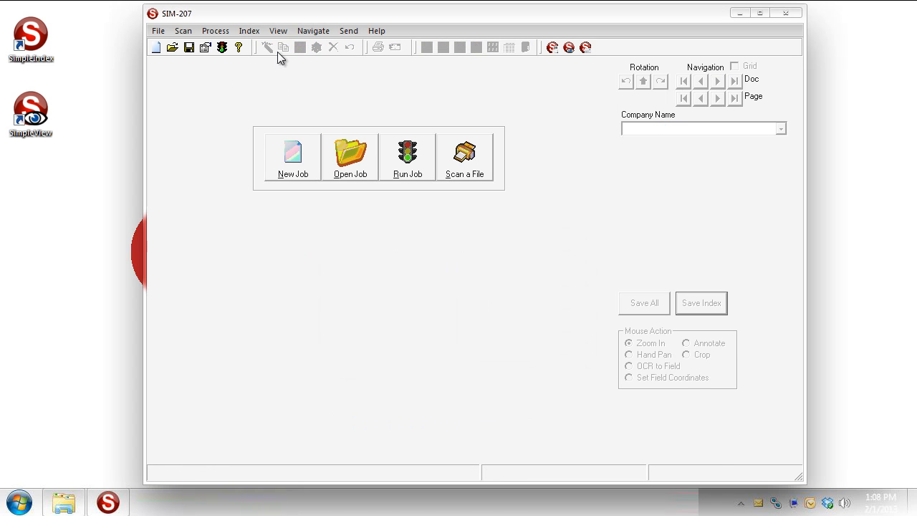
pyautogui.click(280, 32)
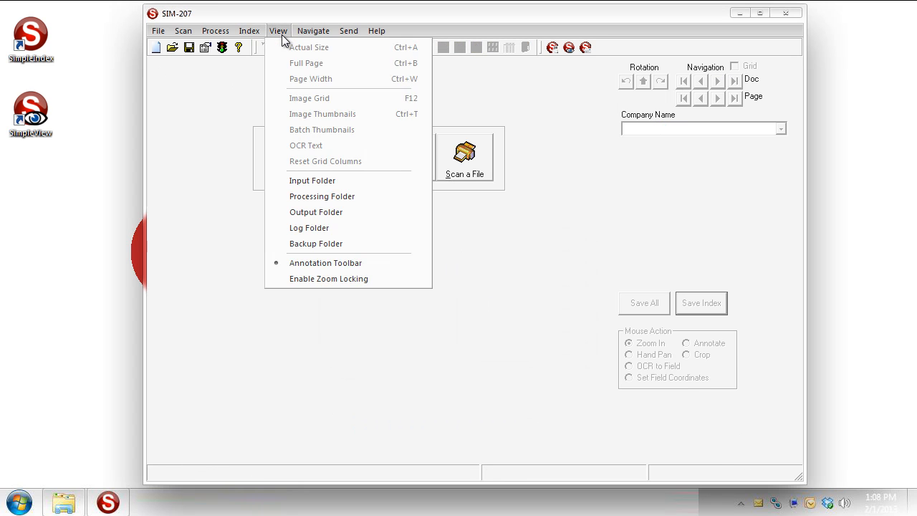
pyautogui.click(320, 212)
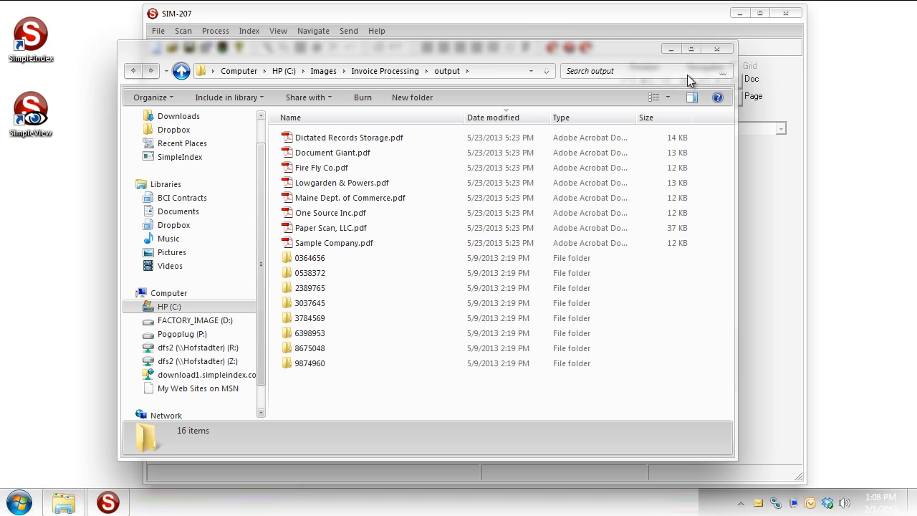
pyautogui.click(717, 47)
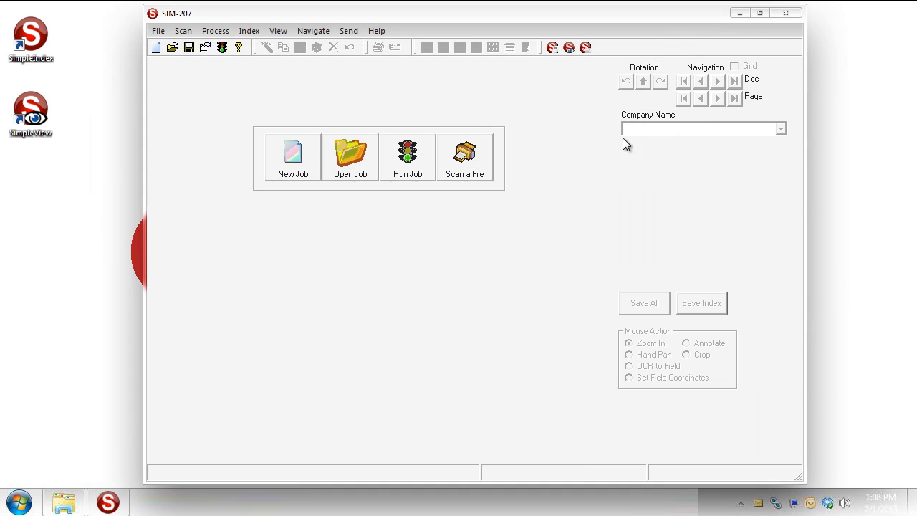
# Step: Open this job's Options from the toolbar and show its Database page, currently Disabled
pyautogui.click(205, 48)
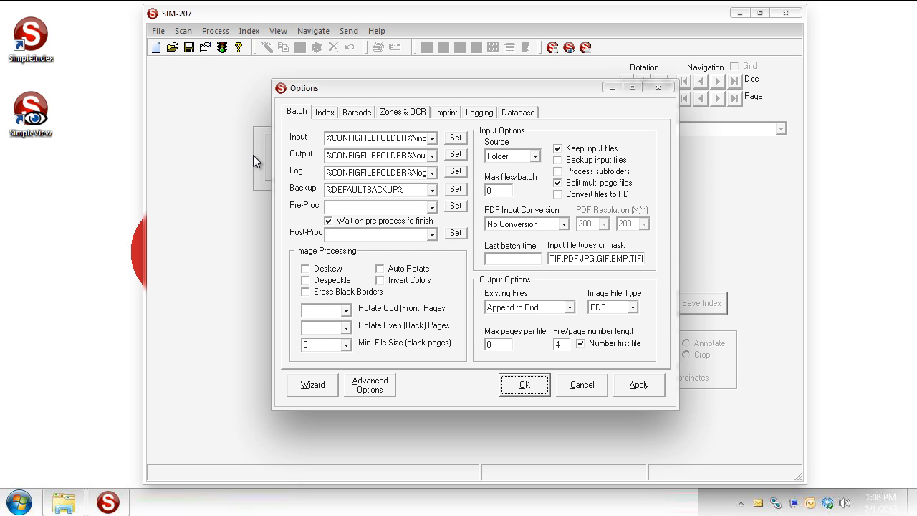
pyautogui.click(524, 114)
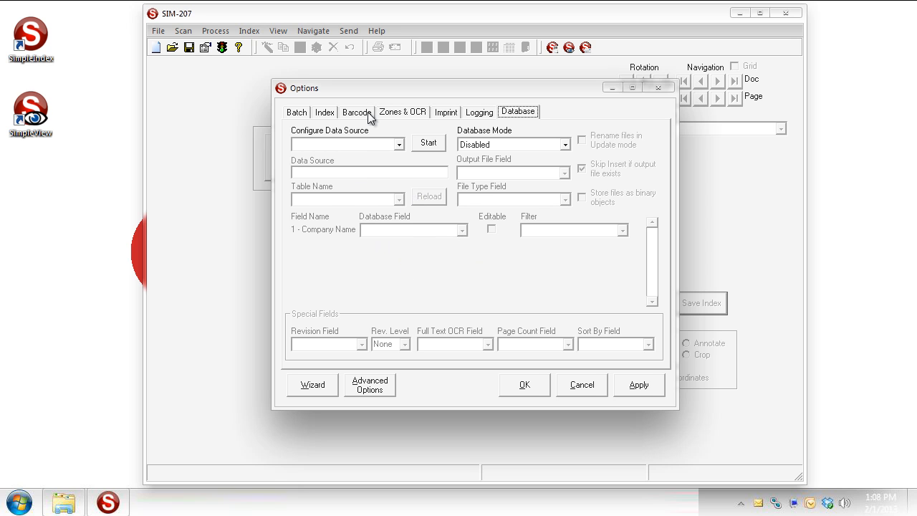
# Step: On Zones & OCR, replace the Company Name list path with TABLENAME.FIELDNAME
pyautogui.click(392, 113)
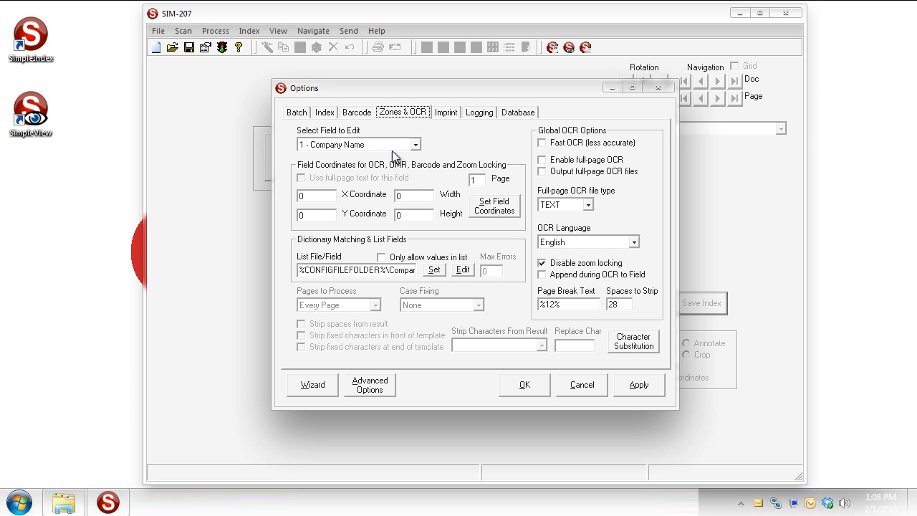
pyautogui.moveTo(301, 270); pyautogui.dragTo(440, 276)
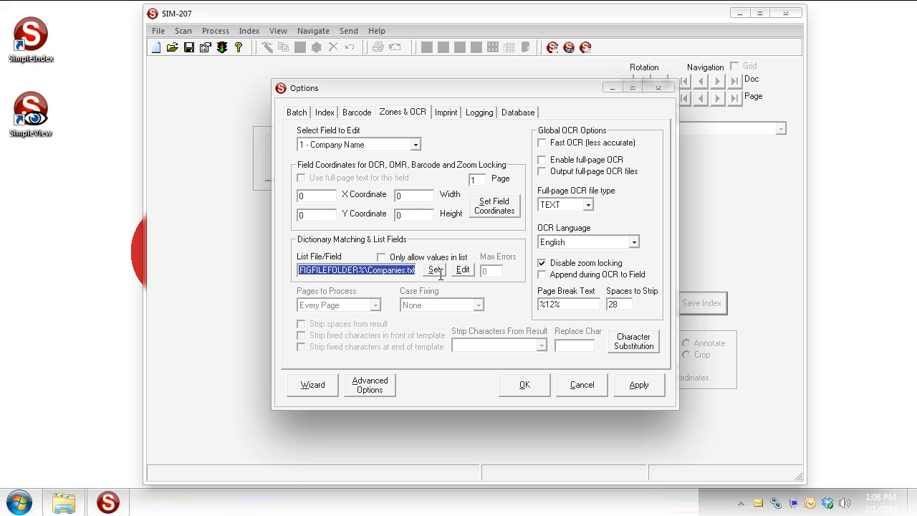
pyautogui.write('FIEL')
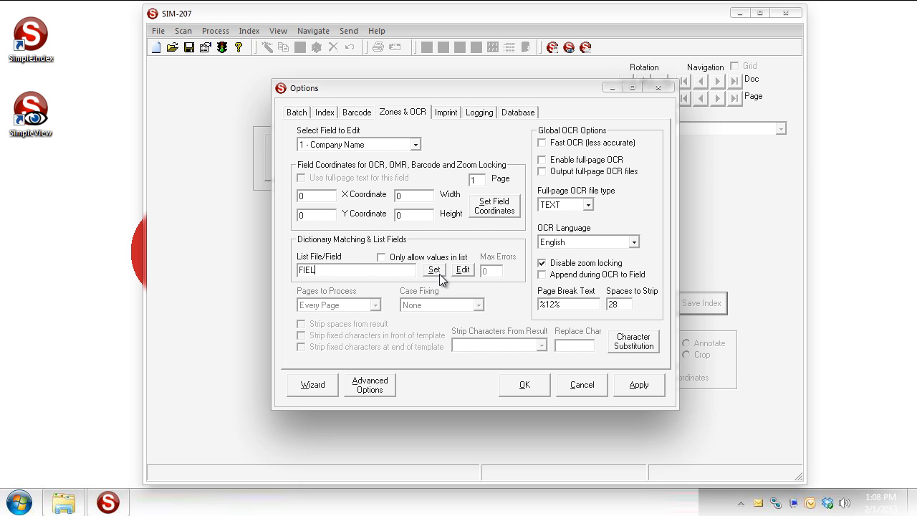
pyautogui.write('DNAME')
pyautogui.write('TABLENA')
pyautogui.write('ME')
pyautogui.write('.')
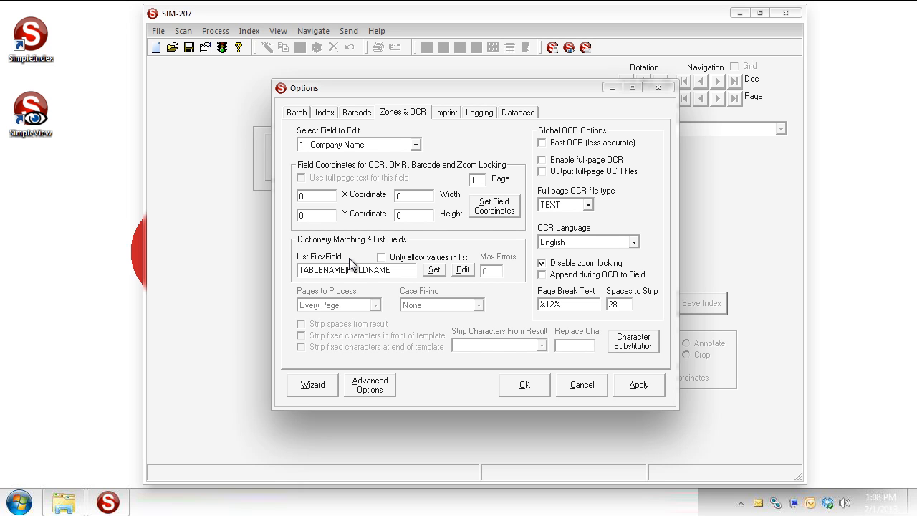